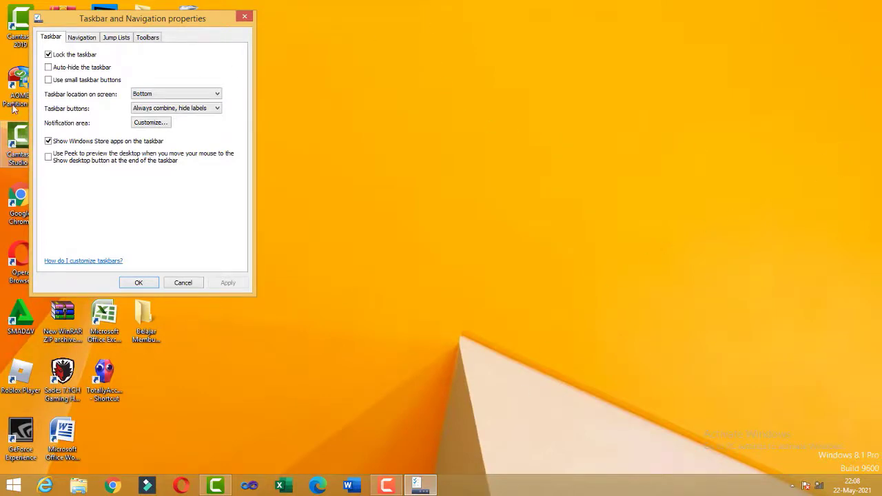
# Close the open taskbar properties, reopen them, disable Lock the taskbar, and apply the change.
pyautogui.click(137, 288)
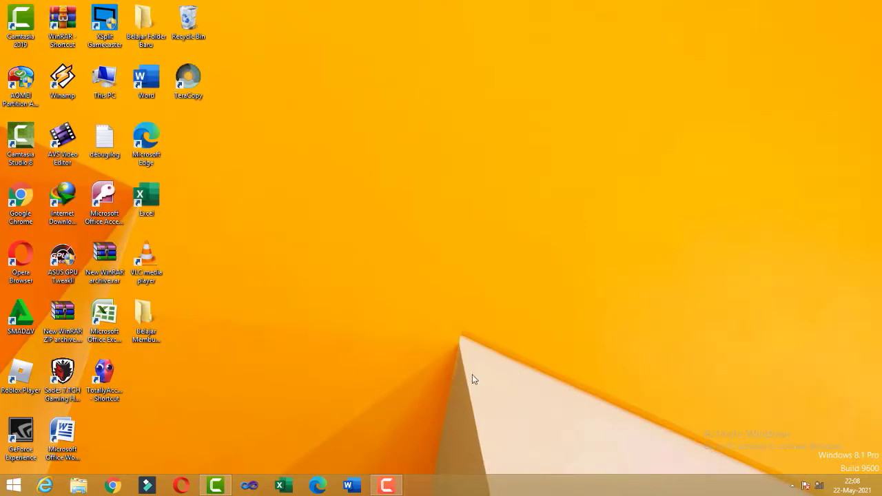
pyautogui.rightClick(456, 486)
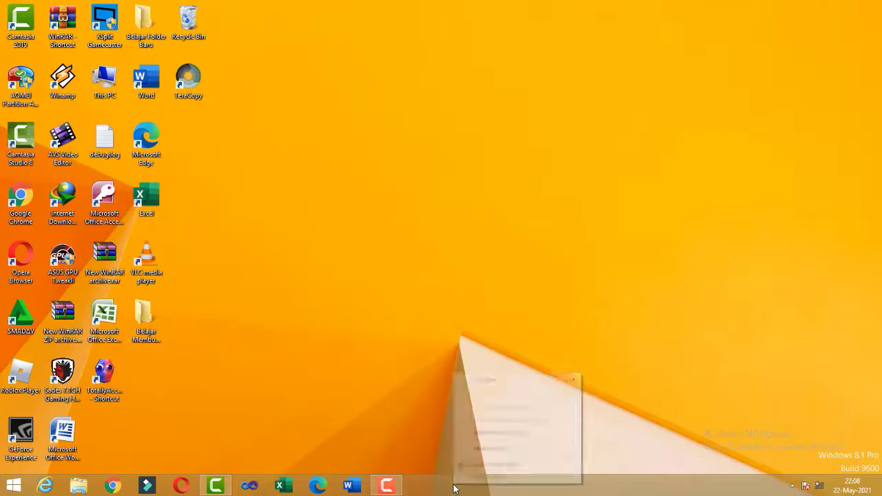
pyautogui.click(507, 476)
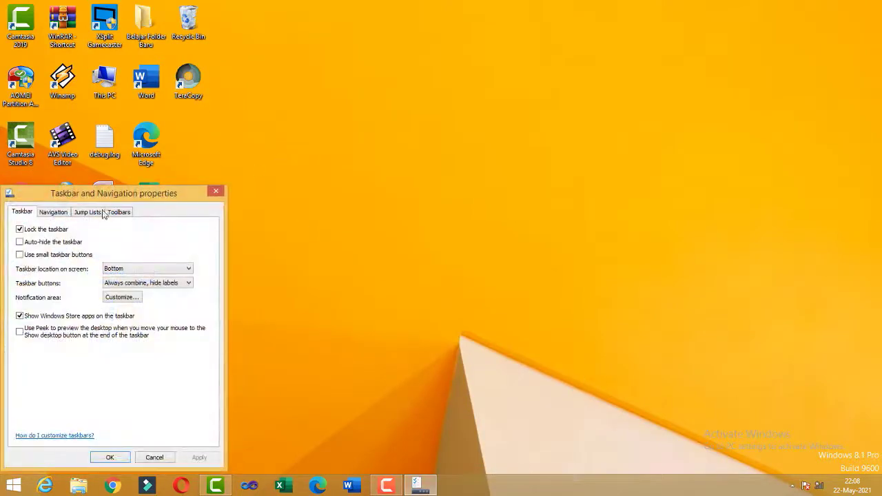
pyautogui.moveTo(105, 193); pyautogui.dragTo(108, 11)
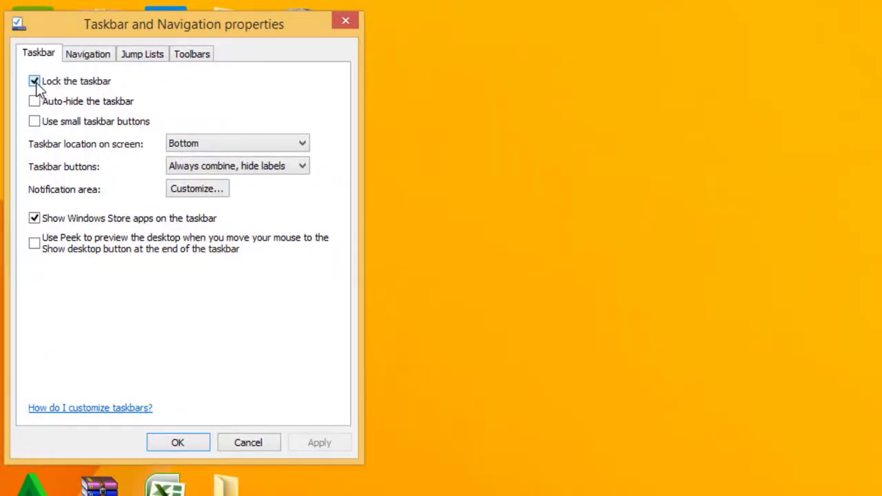
pyautogui.click(34, 83)
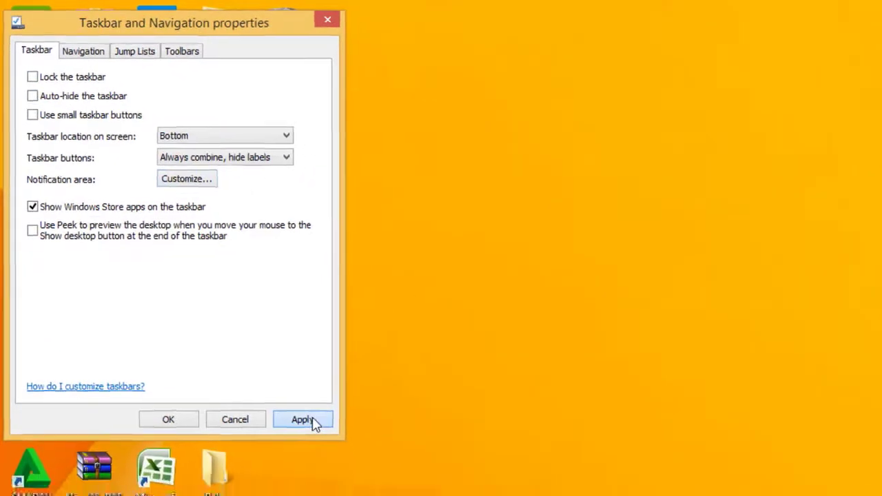
pyautogui.click(313, 422)
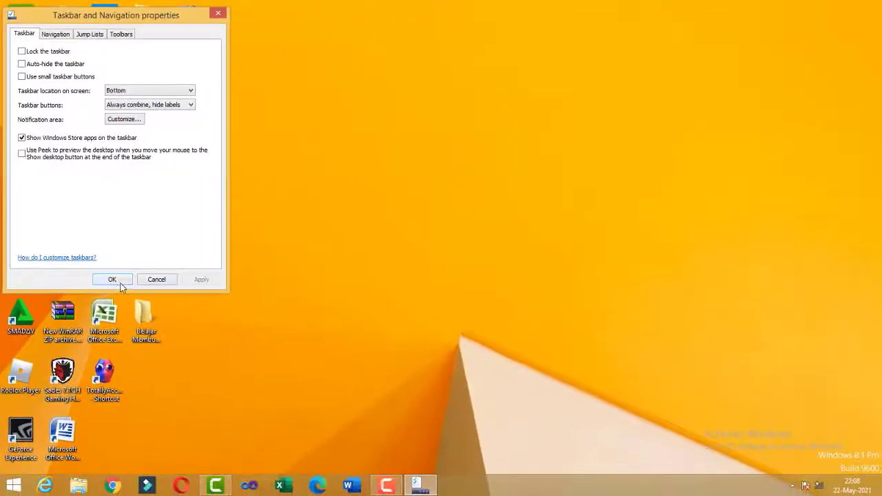
pyautogui.click(168, 420)
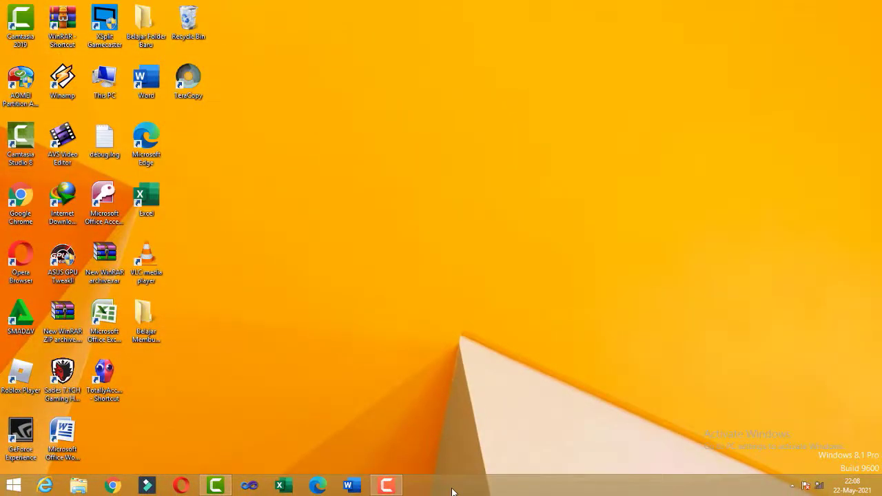
# Move the taskbar to the screen's right edge, top edge and left edge, and return it to the bottom edge.
pyautogui.moveTo(502, 305); pyautogui.dragTo(579, 234)
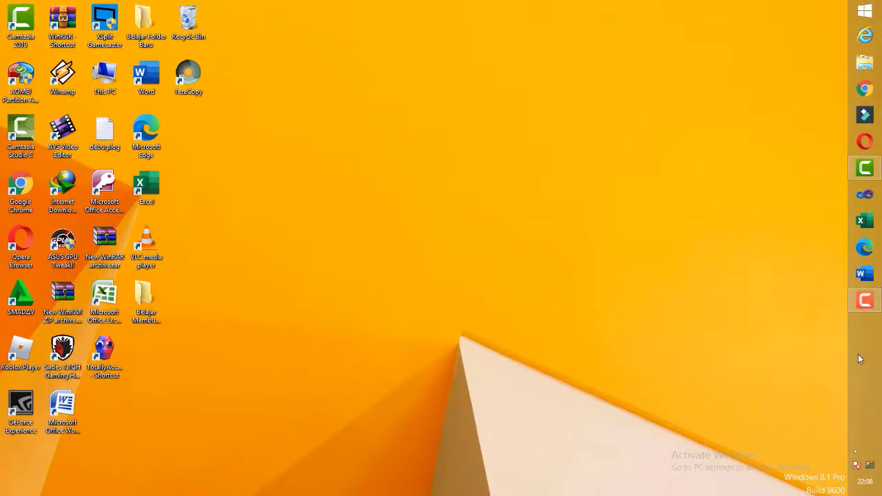
pyautogui.moveTo(858, 354); pyautogui.dragTo(490, 85)
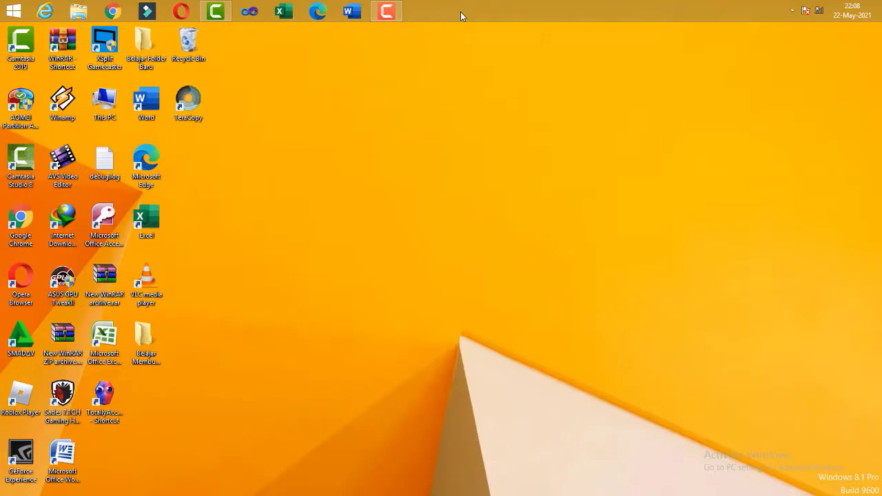
pyautogui.moveTo(460, 12); pyautogui.dragTo(145, 241)
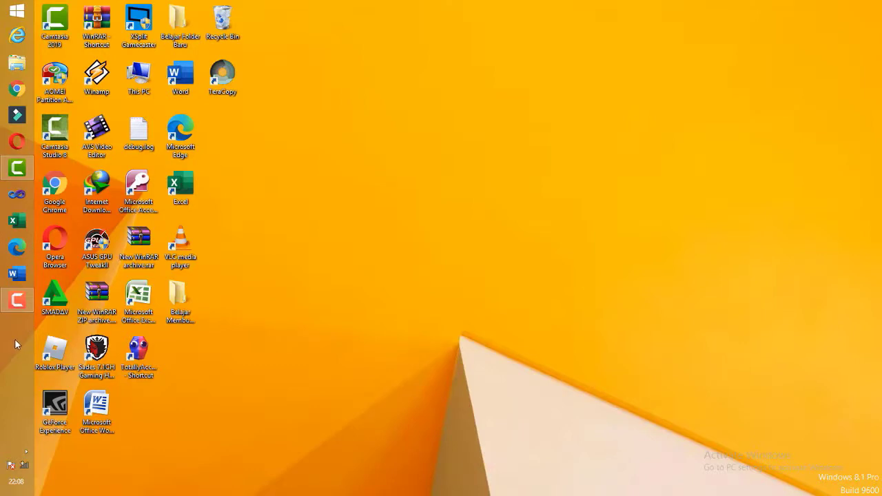
pyautogui.moveTo(17, 345); pyautogui.dragTo(331, 461)
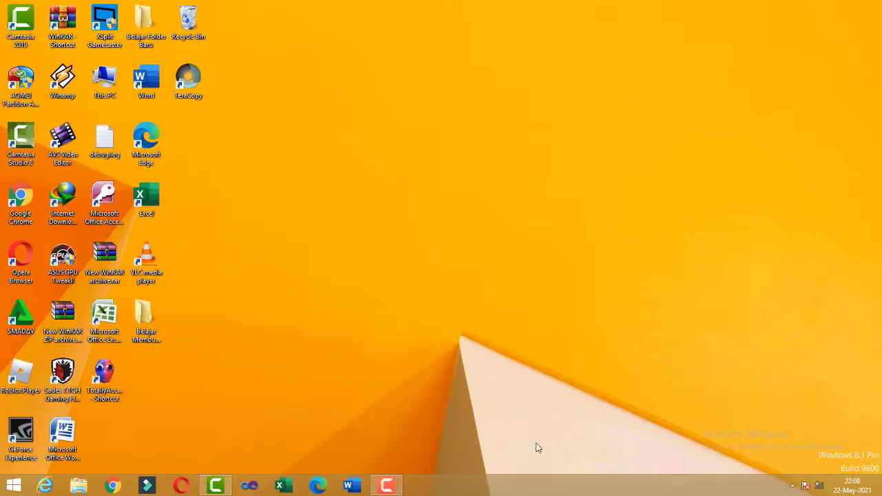
# Enable Auto-hide the taskbar in the taskbar properties and confirm the change.
pyautogui.rightClick(572, 492)
pyautogui.click(594, 483)
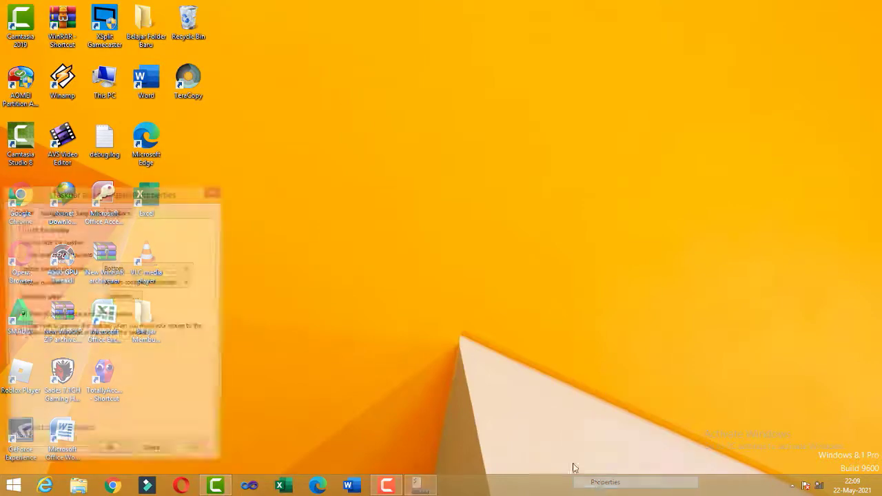
pyautogui.moveTo(61, 198); pyautogui.dragTo(84, 20)
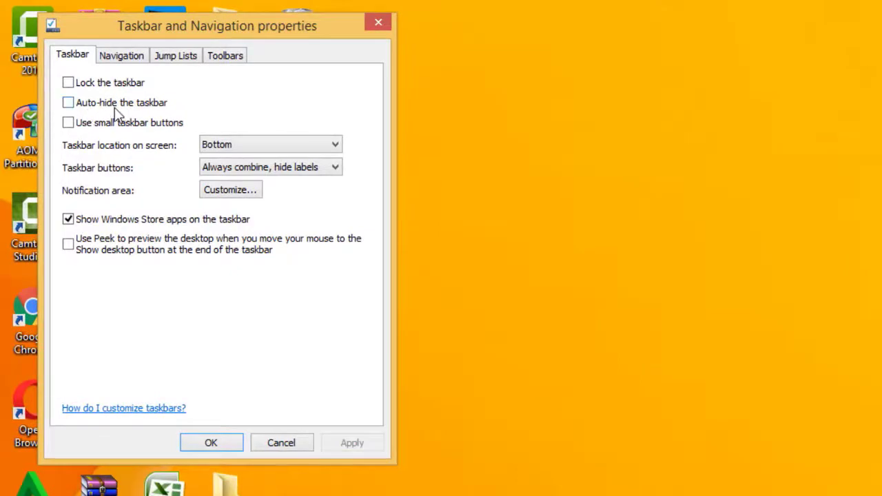
pyautogui.click(68, 103)
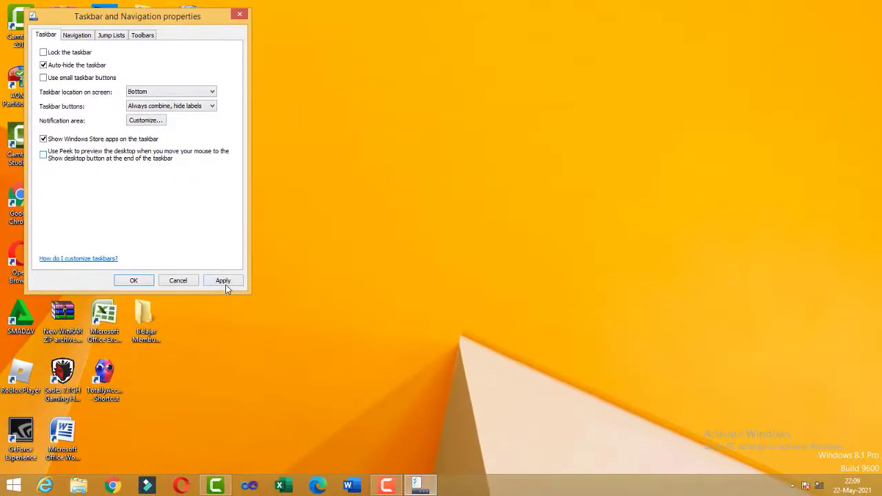
pyautogui.click(223, 282)
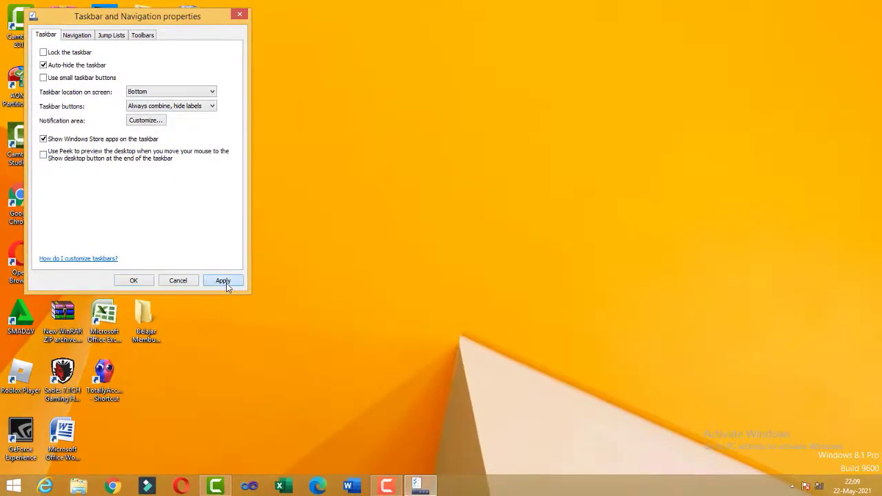
pyautogui.click(143, 285)
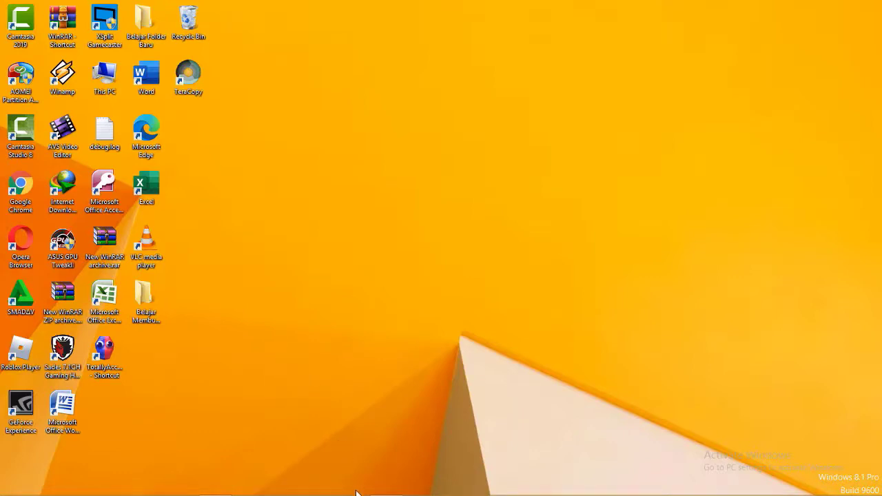
# Reveal the hidden taskbar, reopen its properties, disable Auto-hide the taskbar, and apply the change.
pyautogui.moveTo(374, 476)
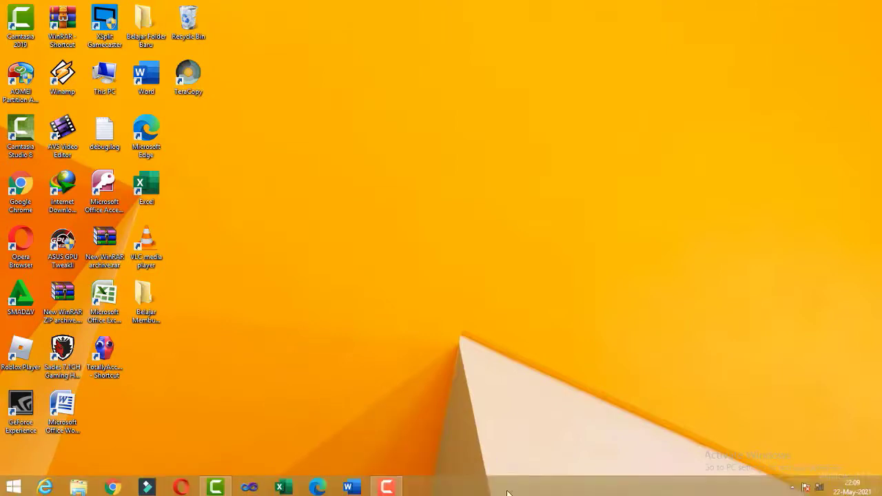
pyautogui.rightClick(468, 492)
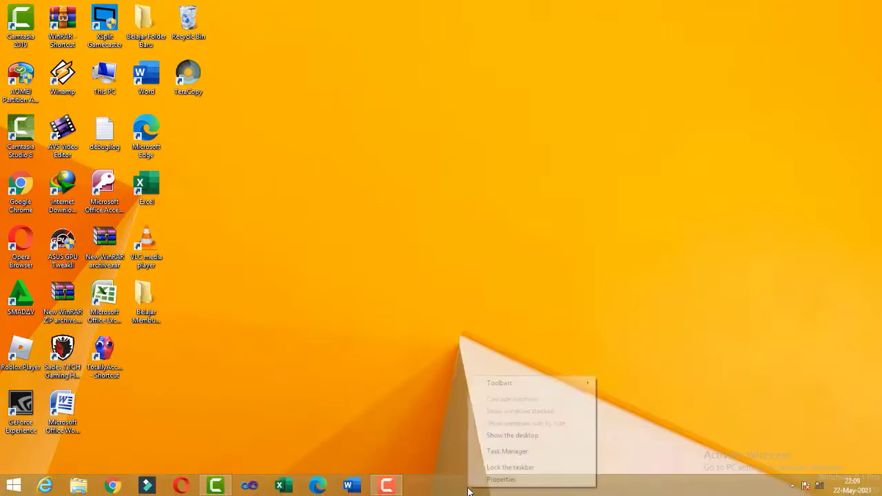
pyautogui.click(491, 479)
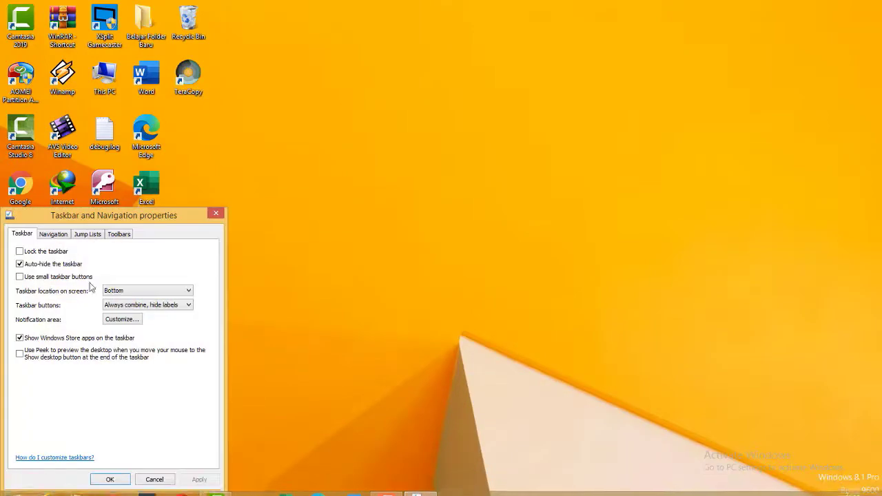
pyautogui.moveTo(75, 212); pyautogui.dragTo(108, 12)
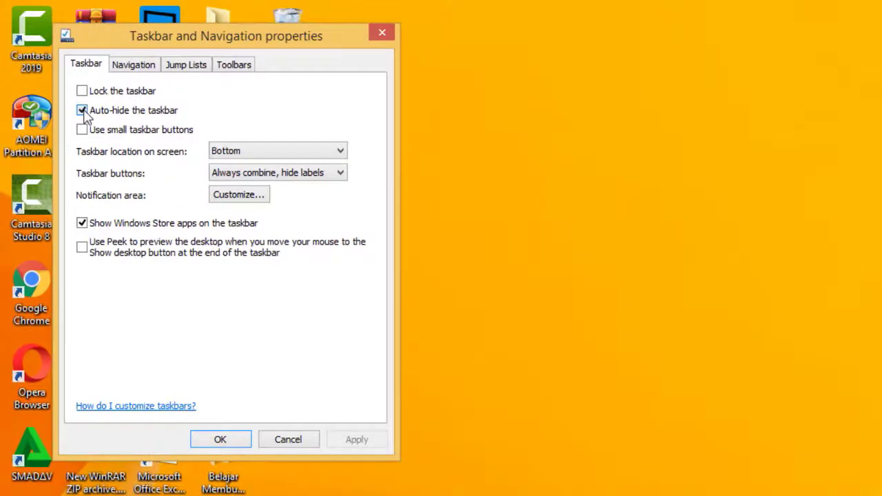
pyautogui.click(82, 111)
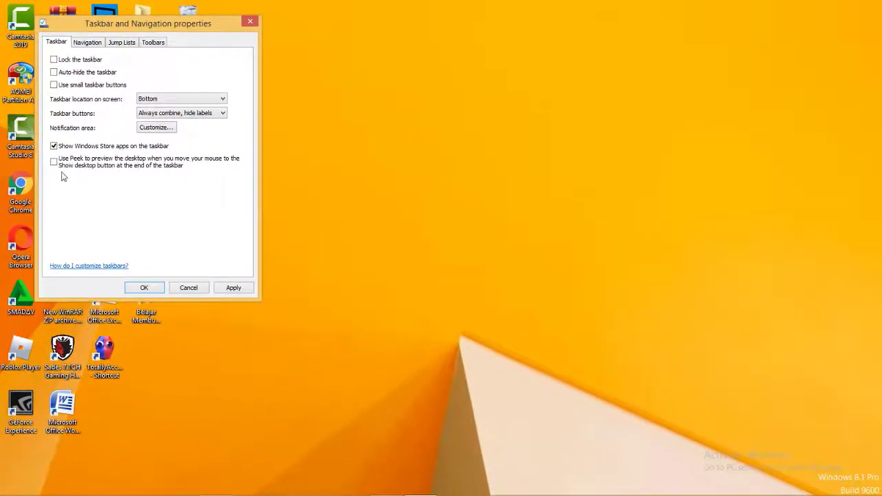
pyautogui.click(233, 287)
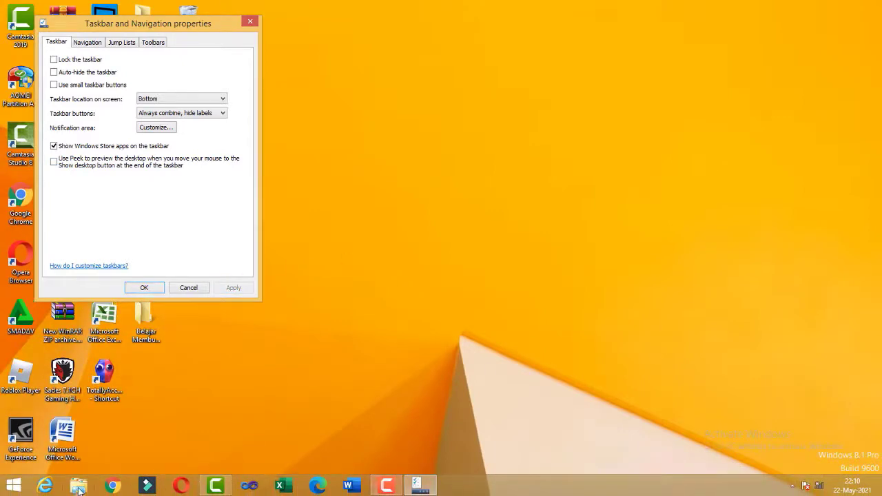
# Enable Use small taskbar buttons, apply the setting and close the properties.
pyautogui.click(54, 84)
pyautogui.click(234, 288)
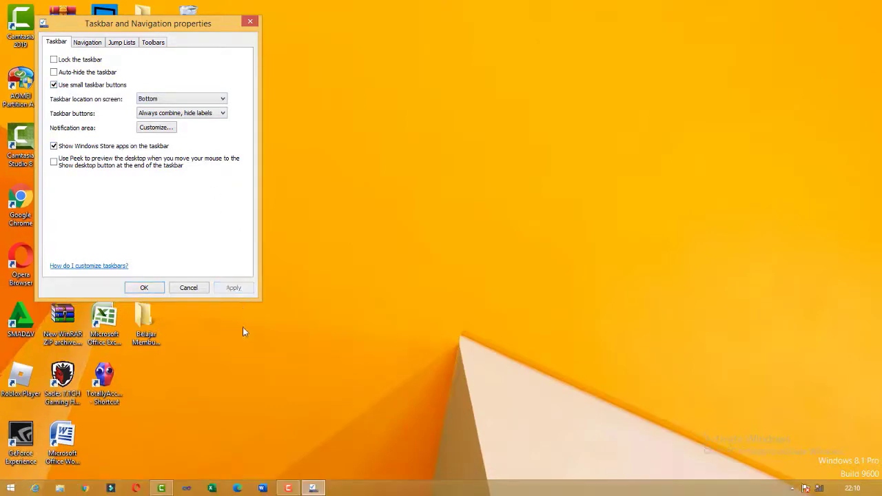
pyautogui.click(142, 288)
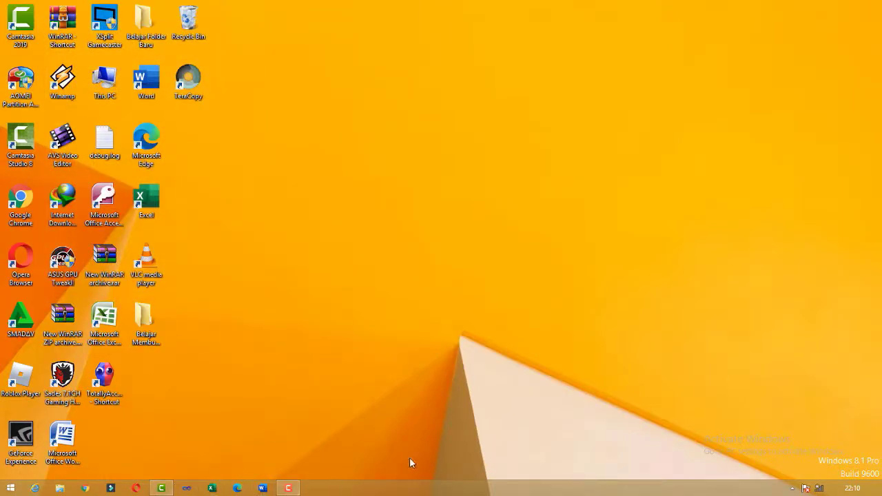
# Reopen the taskbar properties and apply them with Use small taskbar buttons disabled.
pyautogui.rightClick(388, 492)
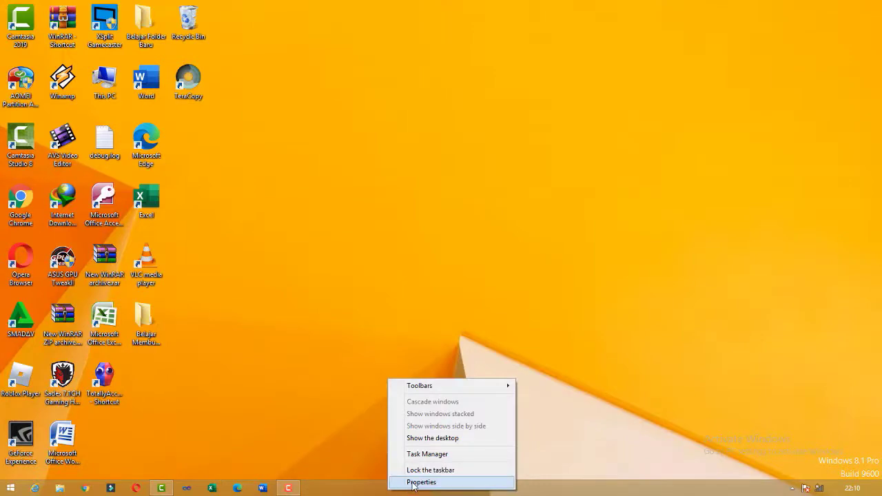
pyautogui.click(420, 483)
pyautogui.moveTo(100, 199); pyautogui.dragTo(124, 21)
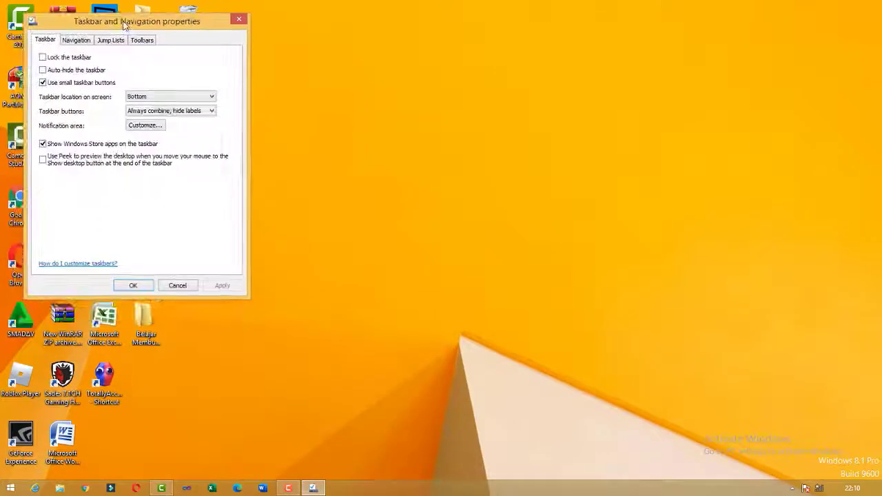
pyautogui.click(42, 82)
pyautogui.click(222, 286)
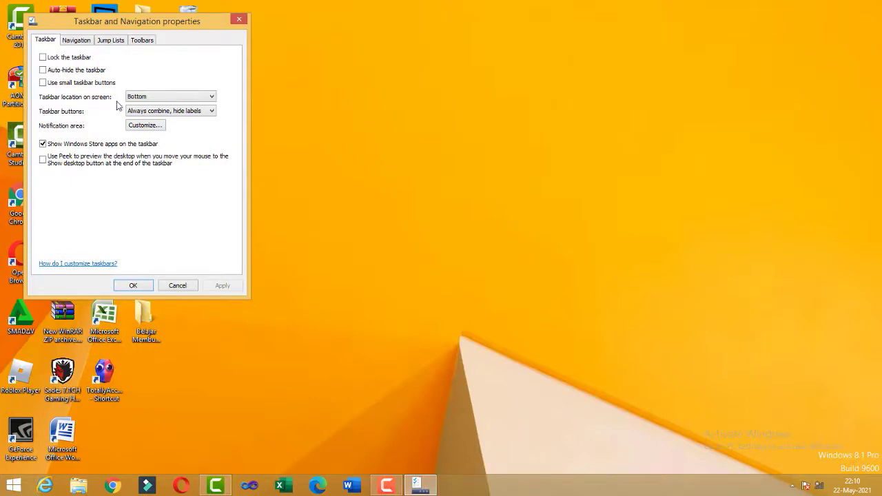
# Set the taskbar location on screen to Right and apply the change.
pyautogui.click(213, 99)
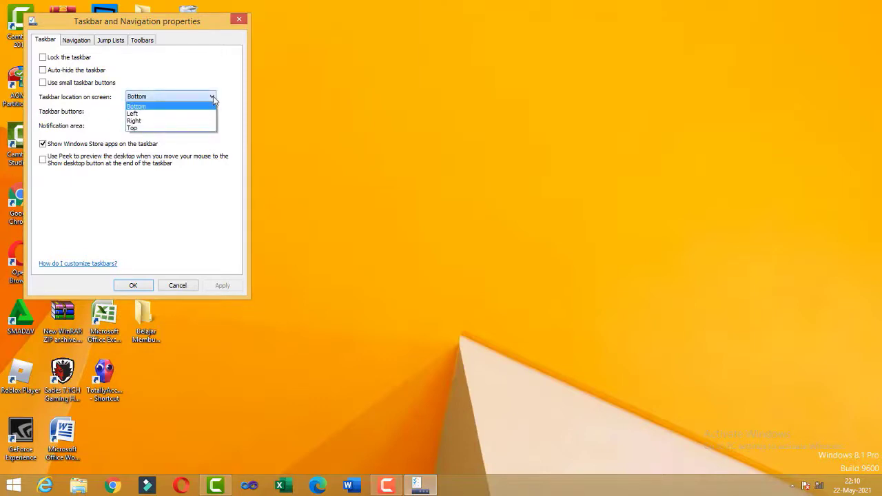
pyautogui.click(166, 122)
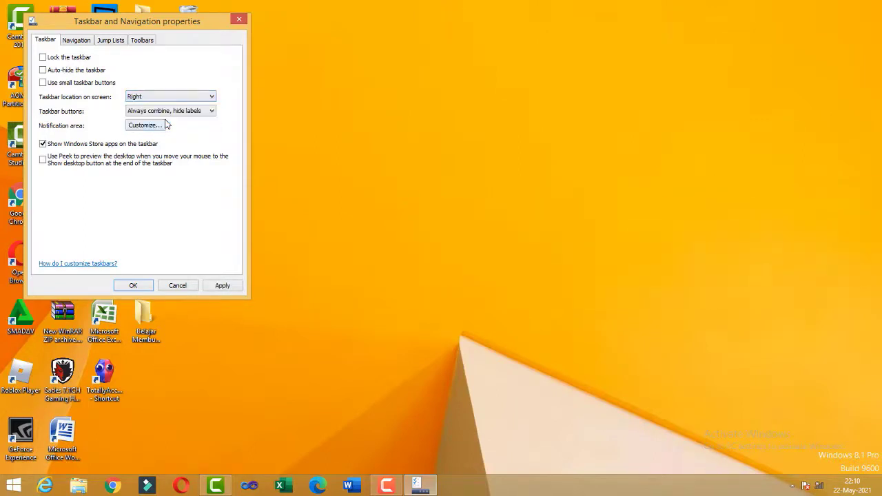
pyautogui.click(227, 286)
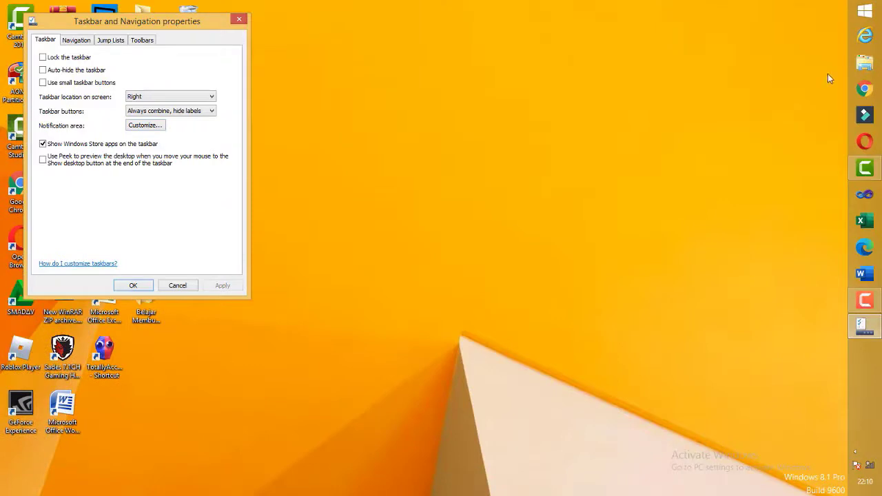
# Set the taskbar location on screen to Bottom with buttons on Always combine, hide labels, after trying Never combine, and apply the changes.
pyautogui.click(211, 97)
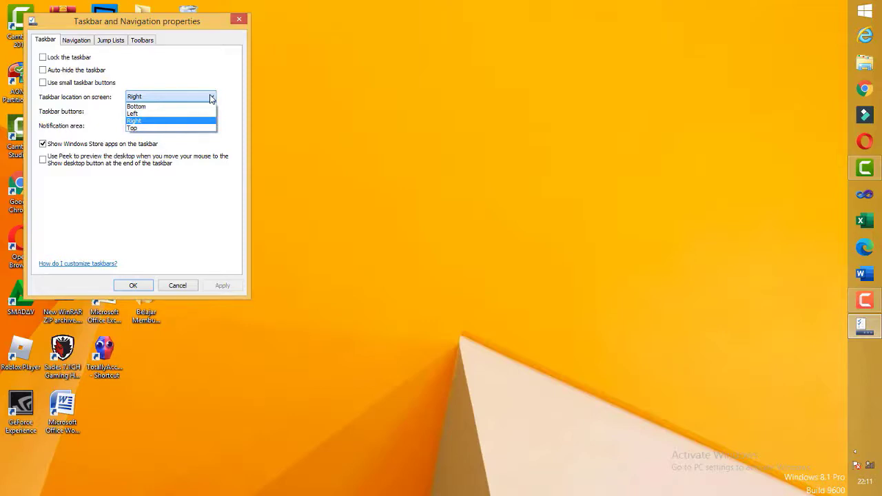
pyautogui.click(168, 109)
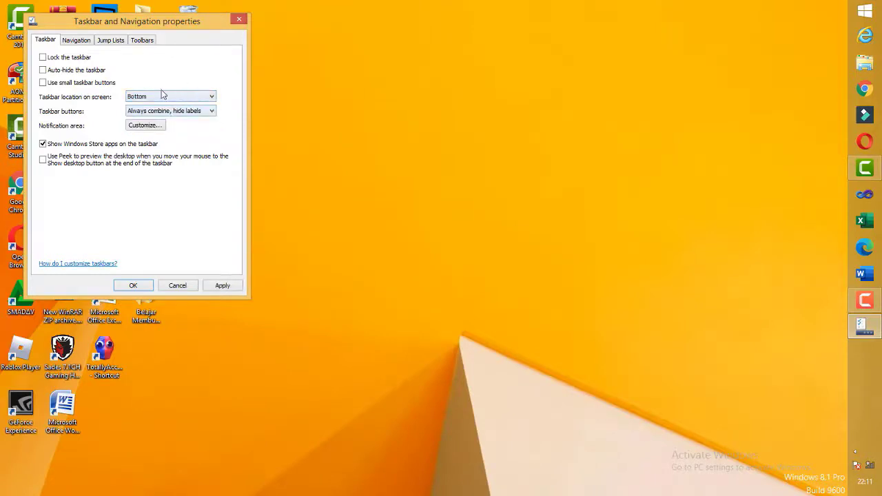
pyautogui.click(213, 112)
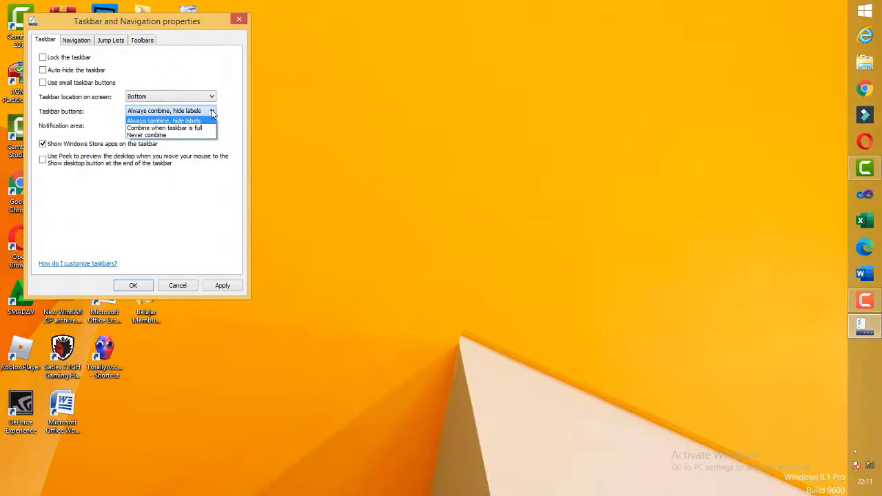
pyautogui.click(175, 136)
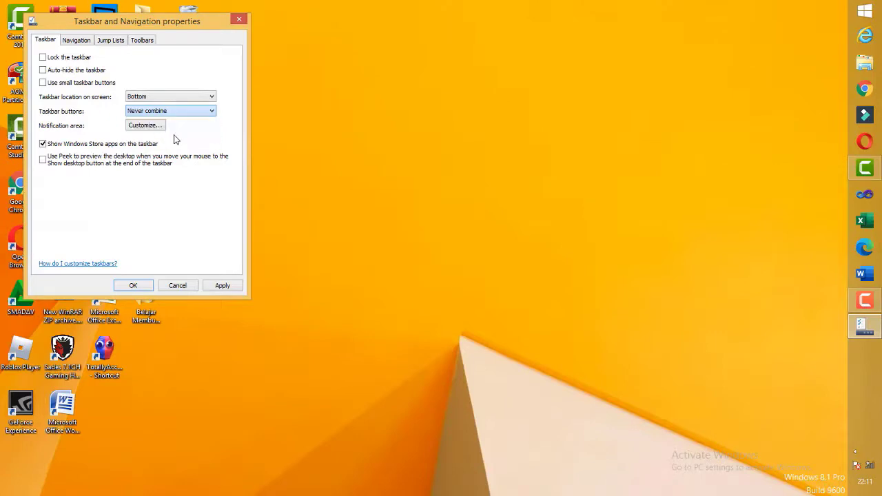
pyautogui.click(213, 111)
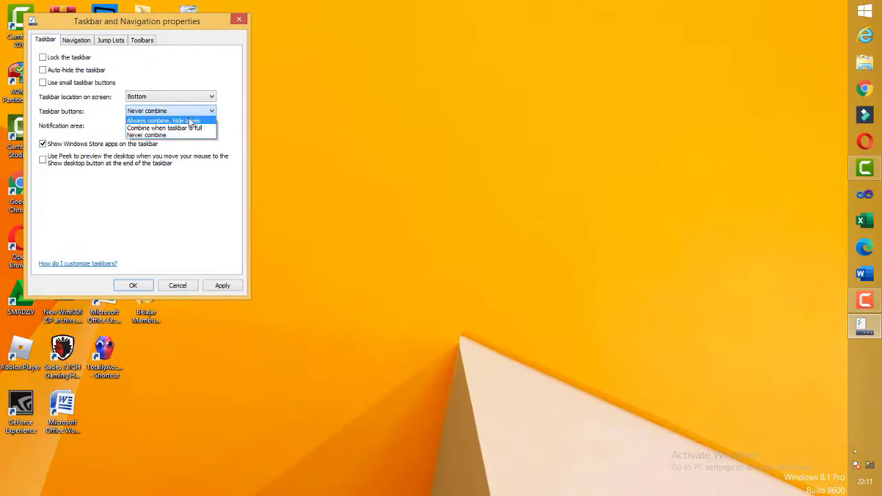
pyautogui.click(191, 121)
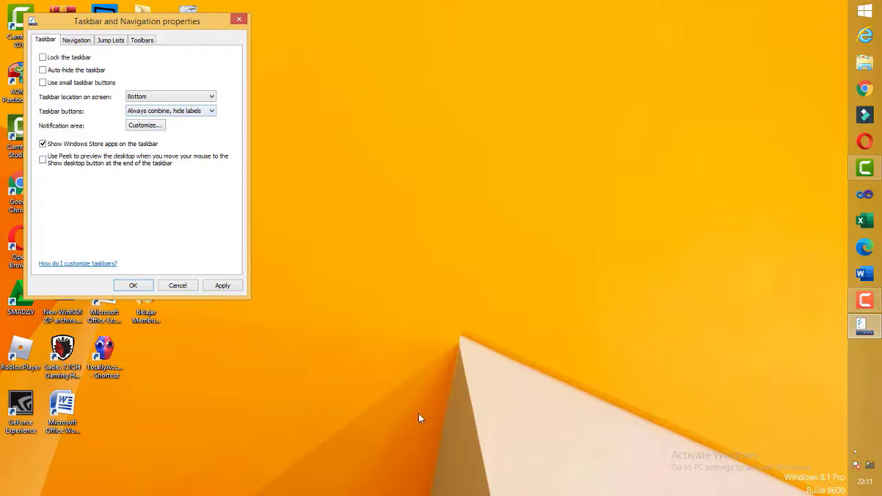
pyautogui.click(222, 285)
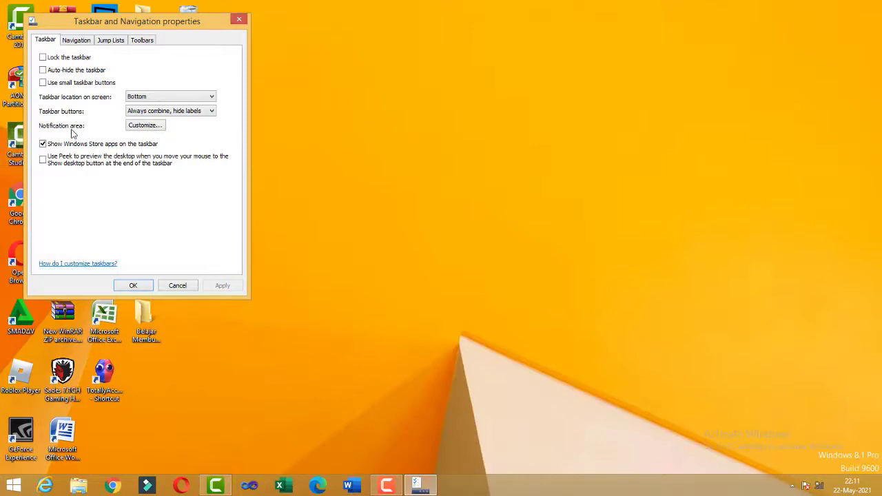
# Open the notification area customization and set the Action Center behavior to Show icon and notifications.
pyautogui.click(144, 125)
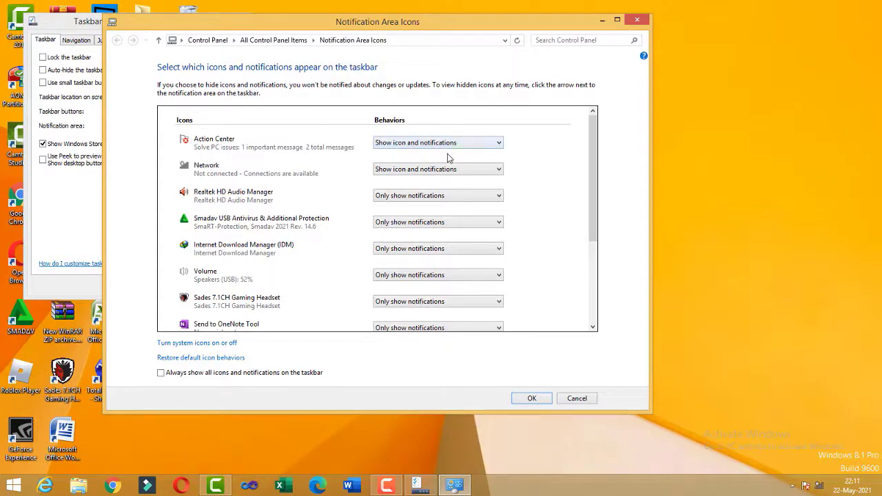
pyautogui.click(499, 143)
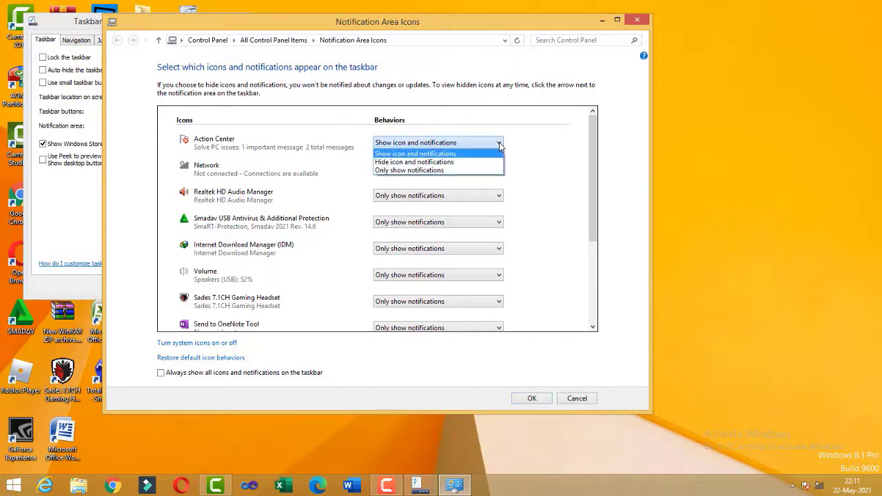
pyautogui.click(470, 154)
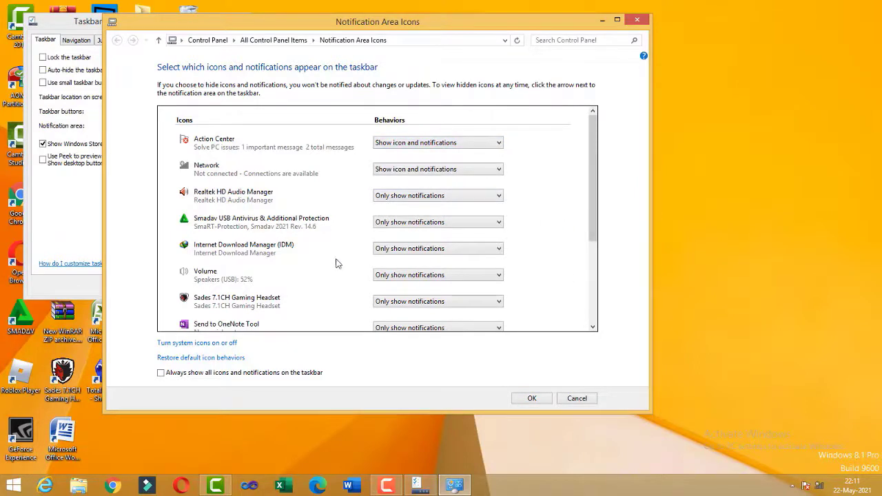
# Open the system icons settings and turn off the Clock, Volume and Network icons.
pyautogui.click(187, 344)
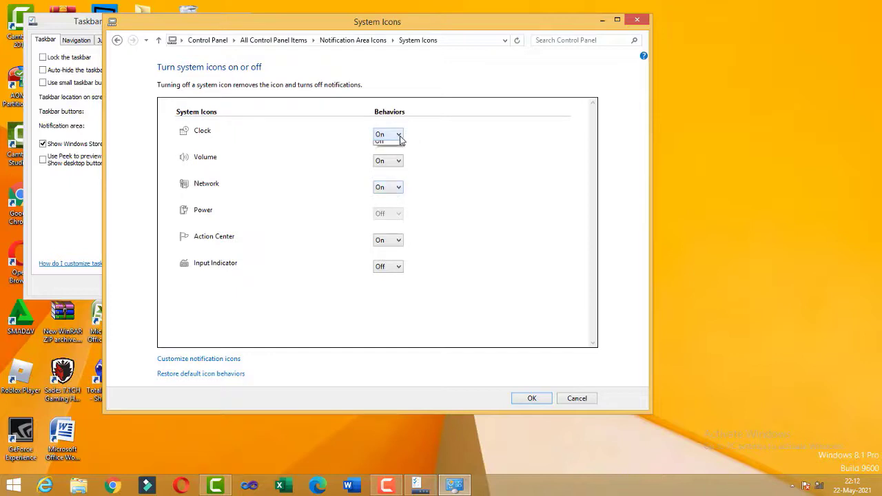
pyautogui.click(399, 135)
pyautogui.click(394, 154)
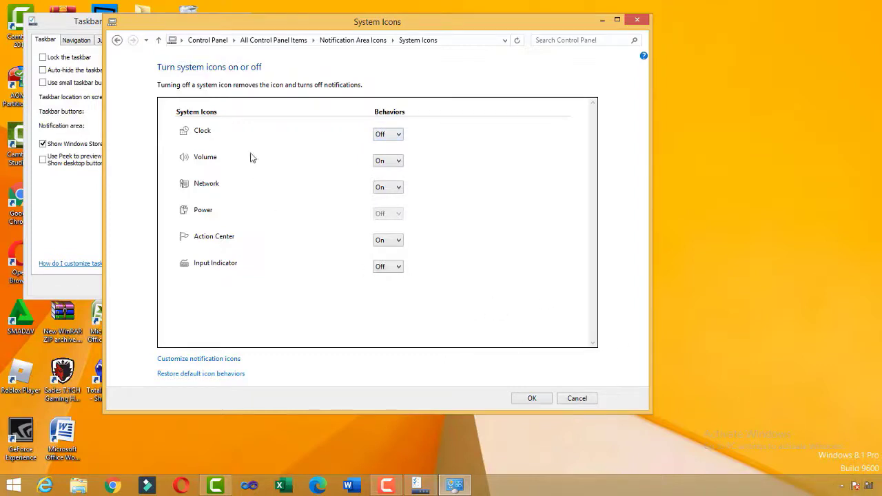
pyautogui.click(399, 161)
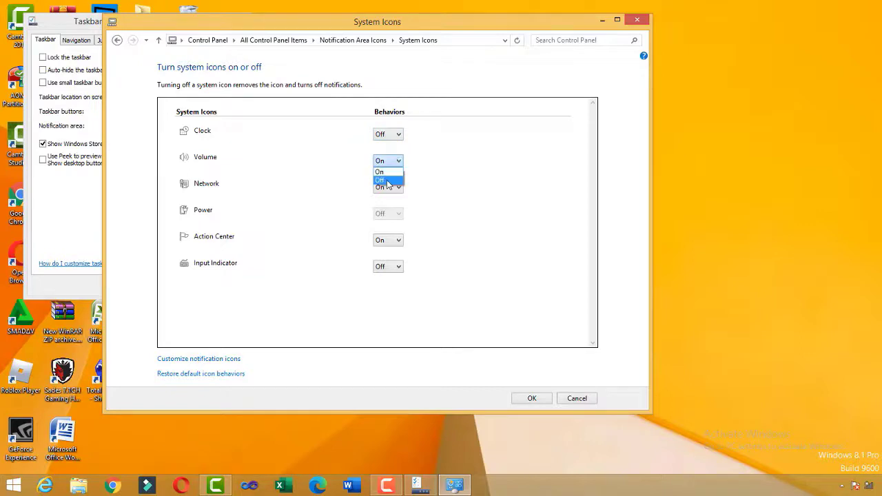
pyautogui.click(387, 181)
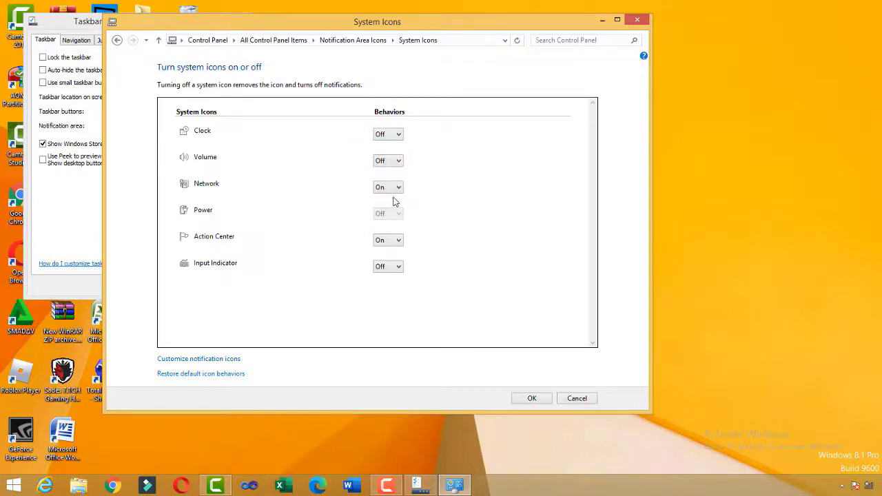
pyautogui.click(398, 188)
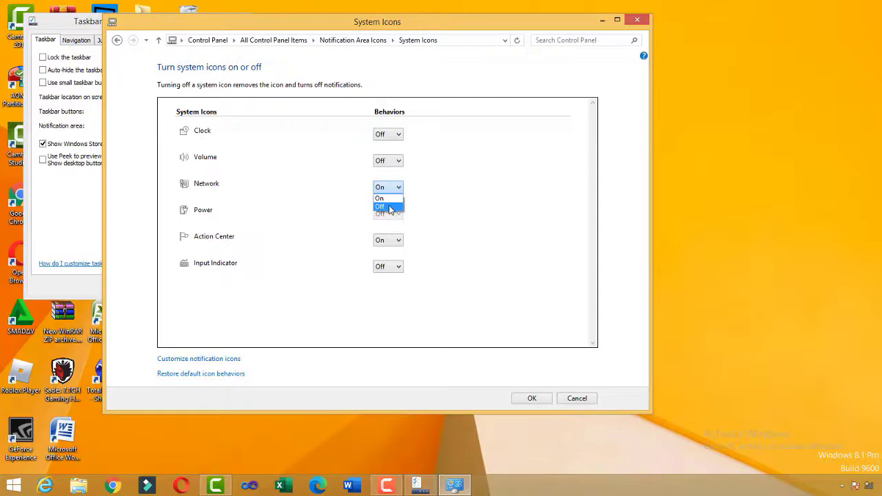
pyautogui.click(389, 207)
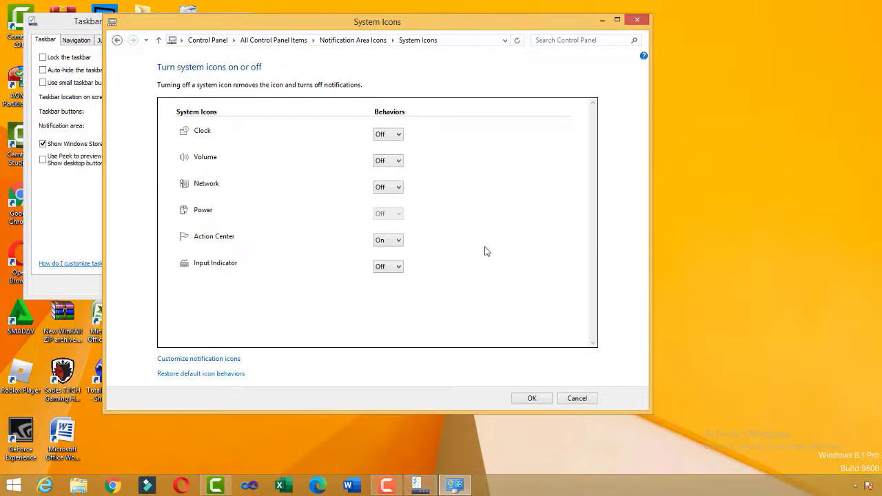
# Turn the Clock, Volume and Network system icons back on and confirm the system icon settings.
pyautogui.click(398, 135)
pyautogui.click(379, 145)
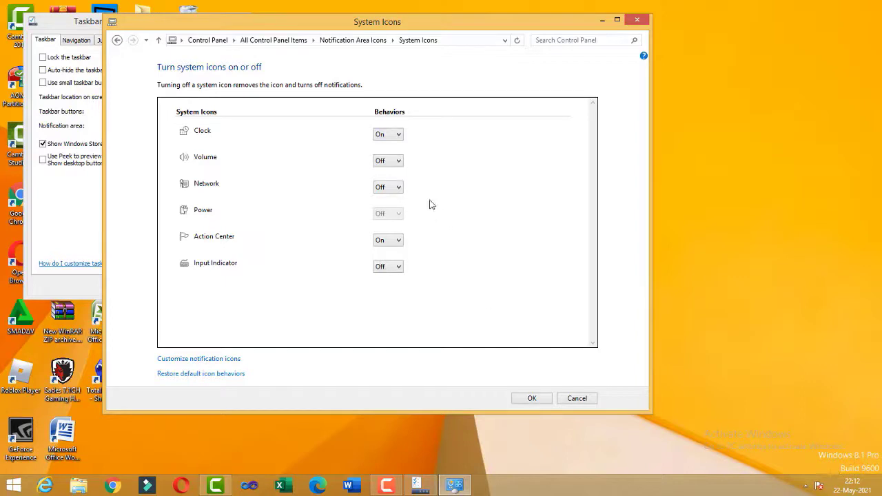
pyautogui.click(397, 162)
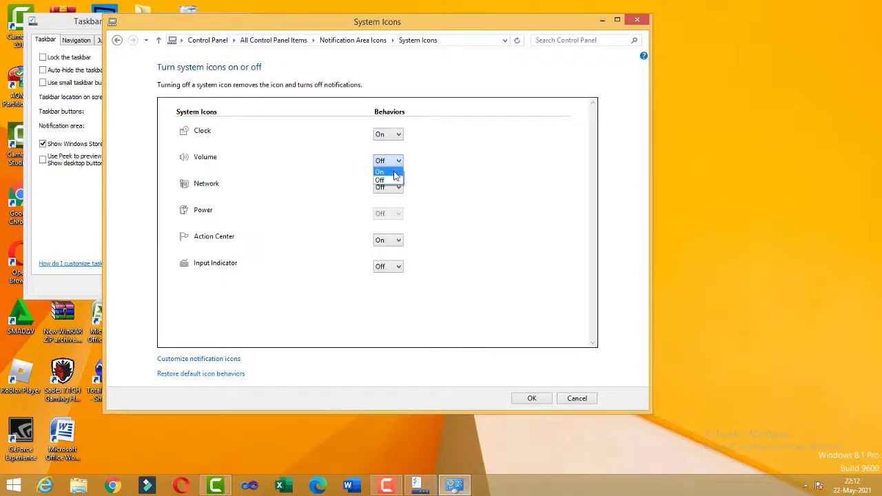
pyautogui.click(394, 172)
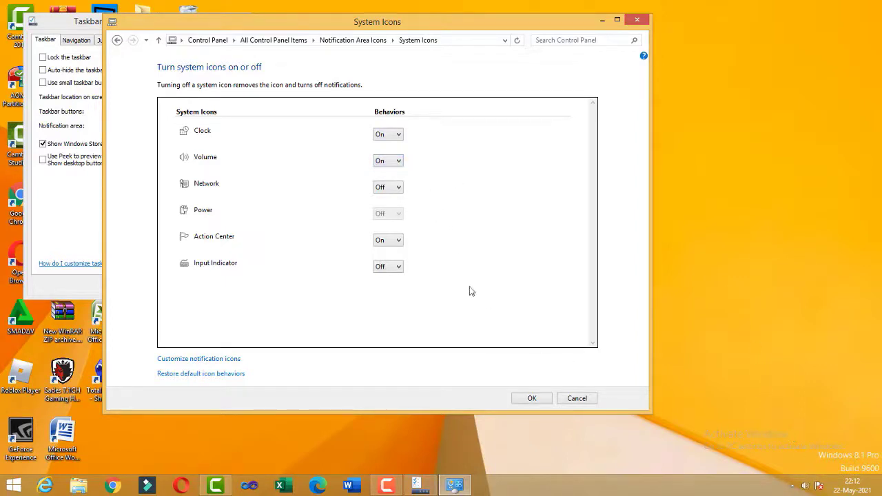
pyautogui.click(399, 189)
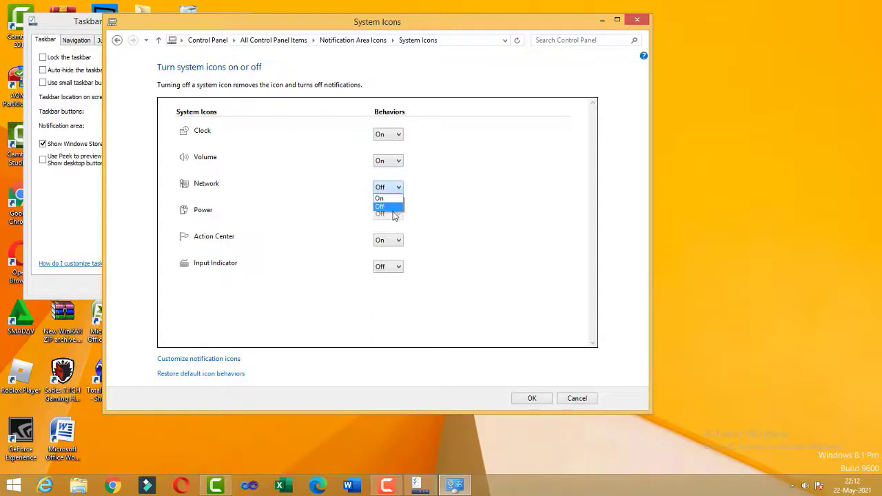
pyautogui.click(389, 200)
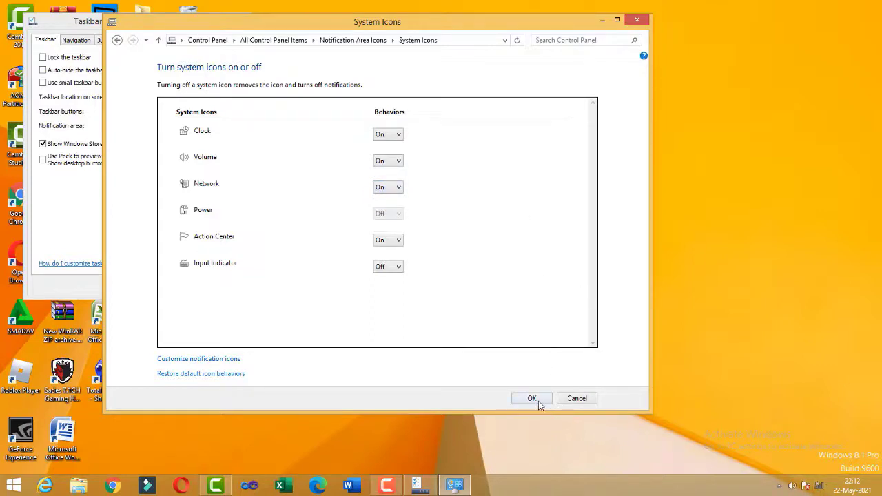
pyautogui.click(533, 400)
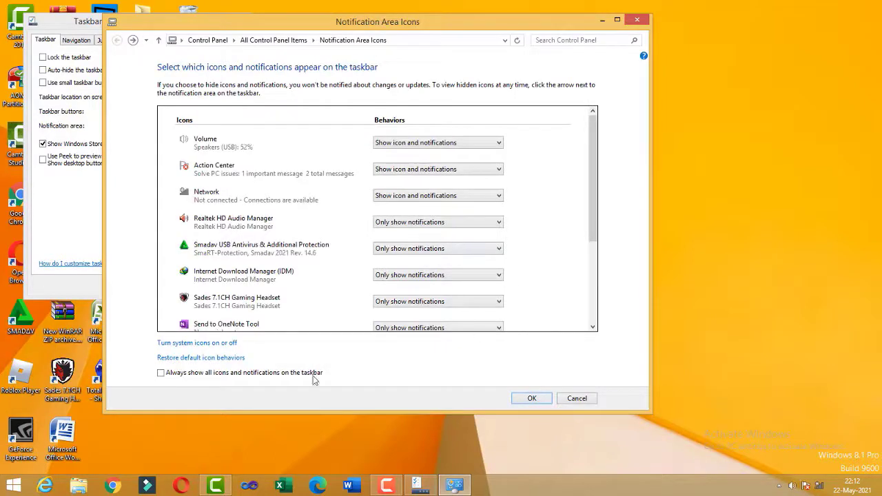
# Revisit the system icons settings, return to the notification icon list and close the Notification Area Icons window.
pyautogui.click(195, 345)
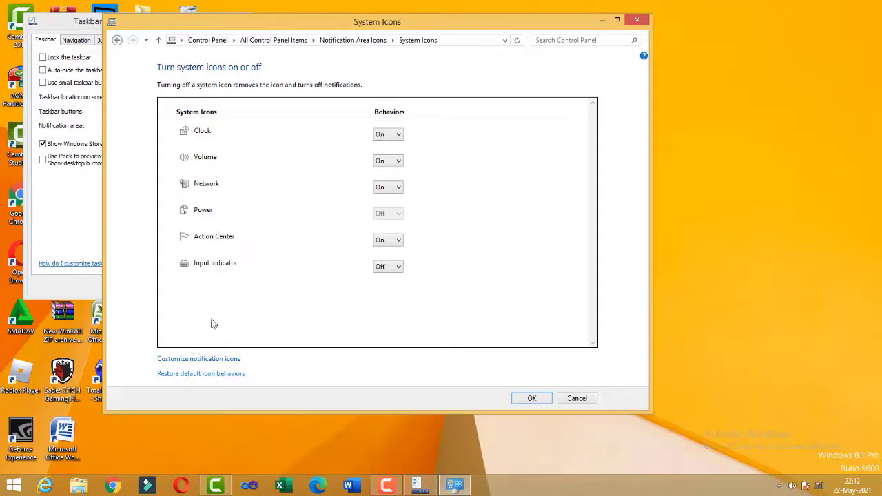
pyautogui.click(199, 360)
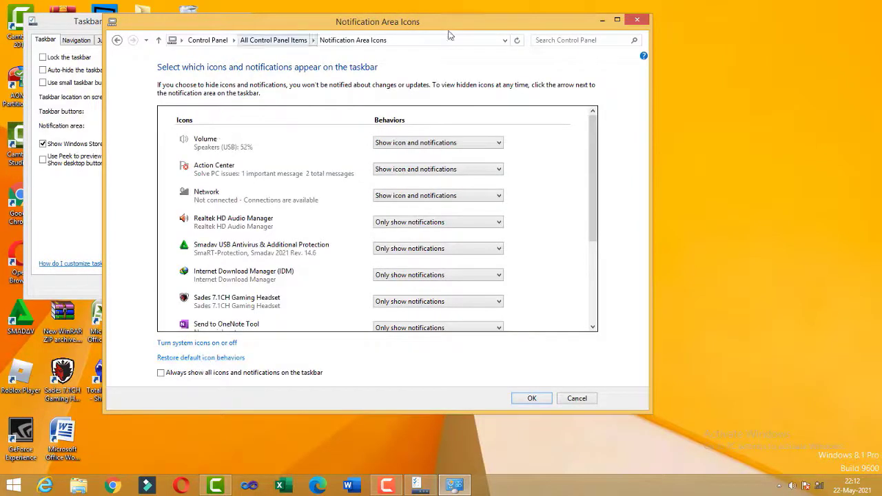
pyautogui.click(637, 24)
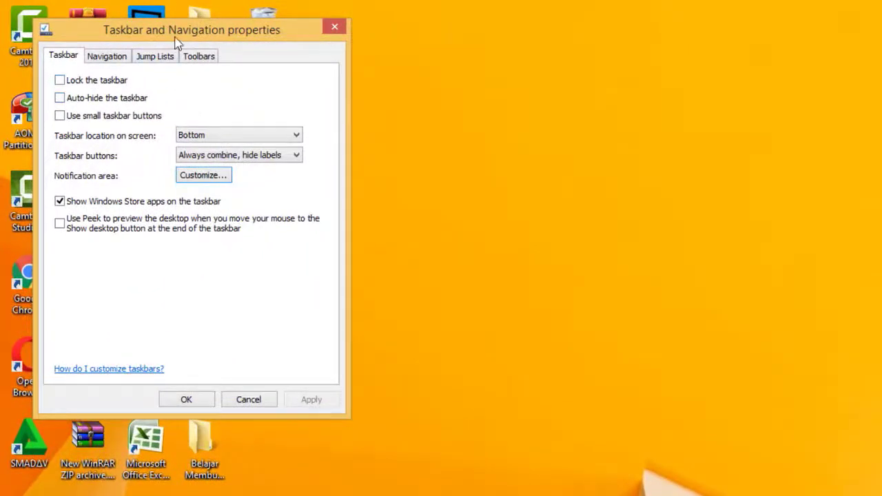
# Review the Navigation, Jump Lists and Toolbars settings in the taskbar properties, return to the Taskbar settings and close the dialog.
pyautogui.moveTo(177, 37); pyautogui.dragTo(230, 29)
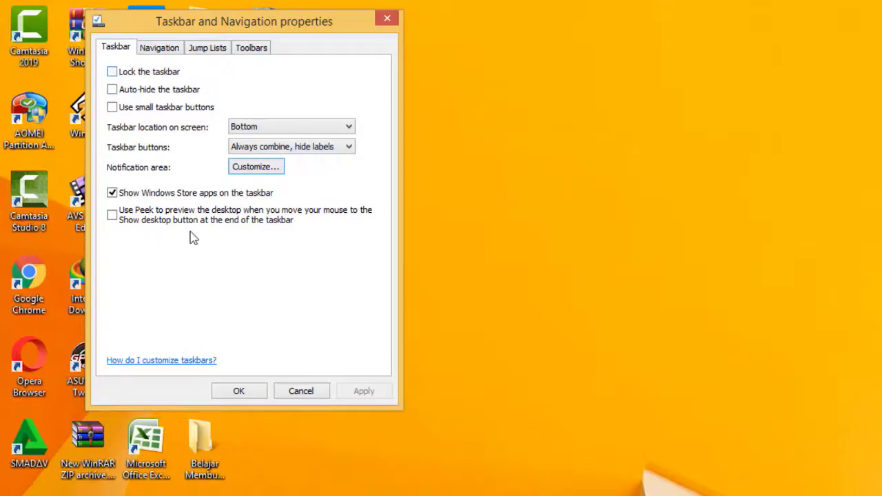
pyautogui.click(160, 53)
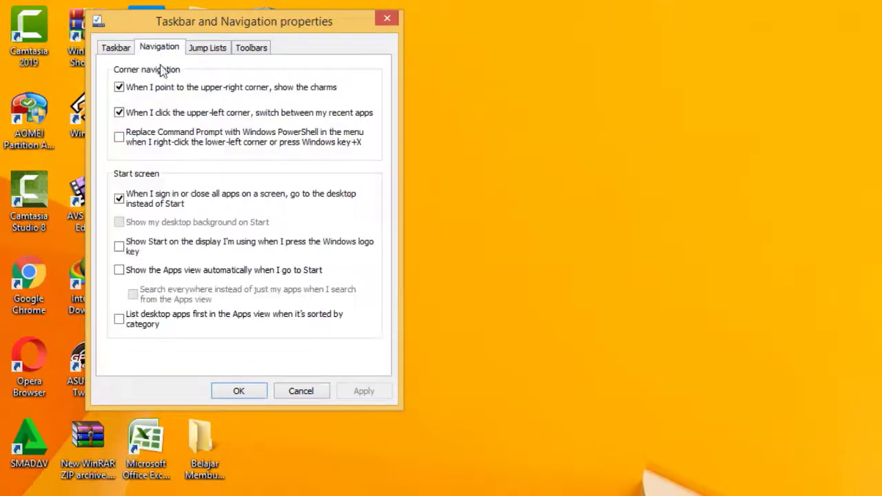
pyautogui.click(216, 54)
pyautogui.click(265, 50)
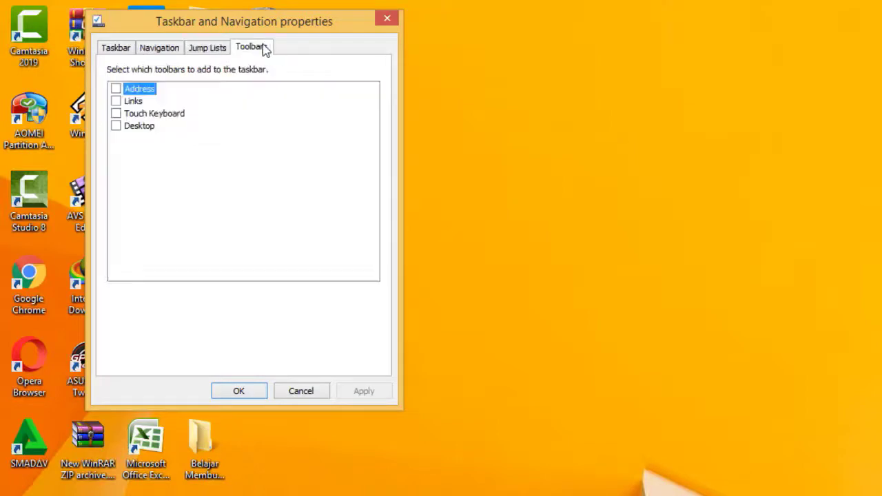
pyautogui.click(117, 50)
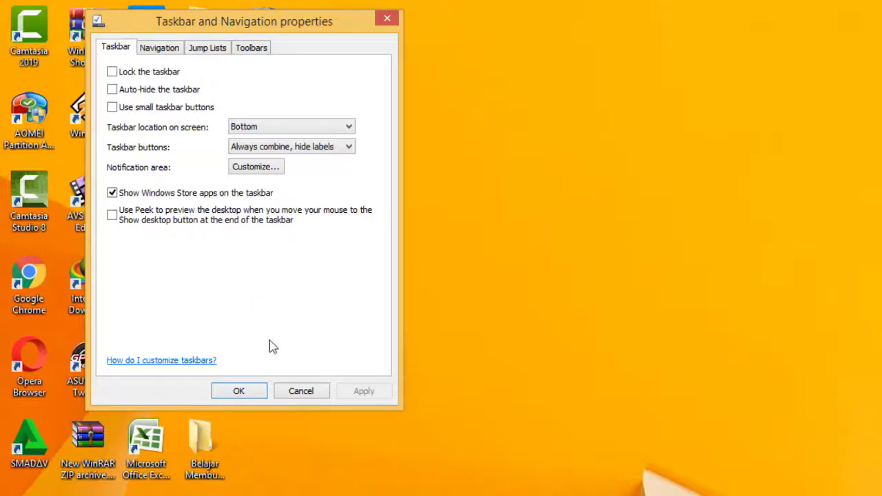
pyautogui.click(243, 393)
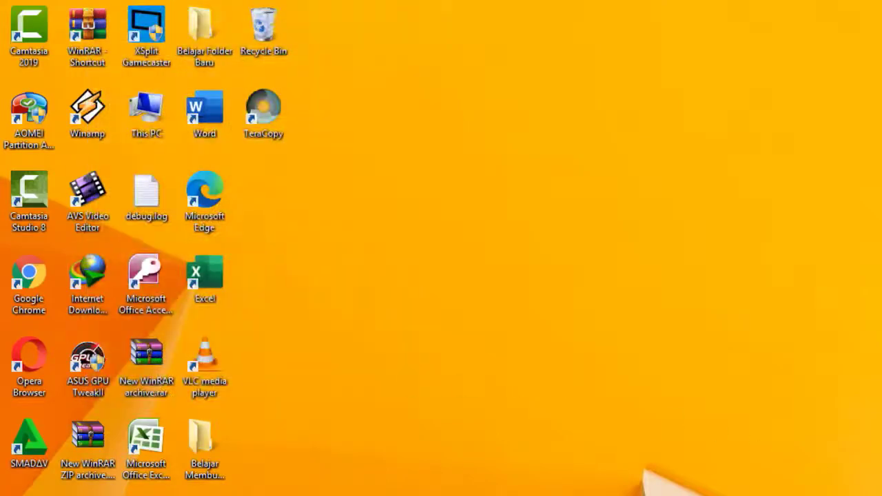